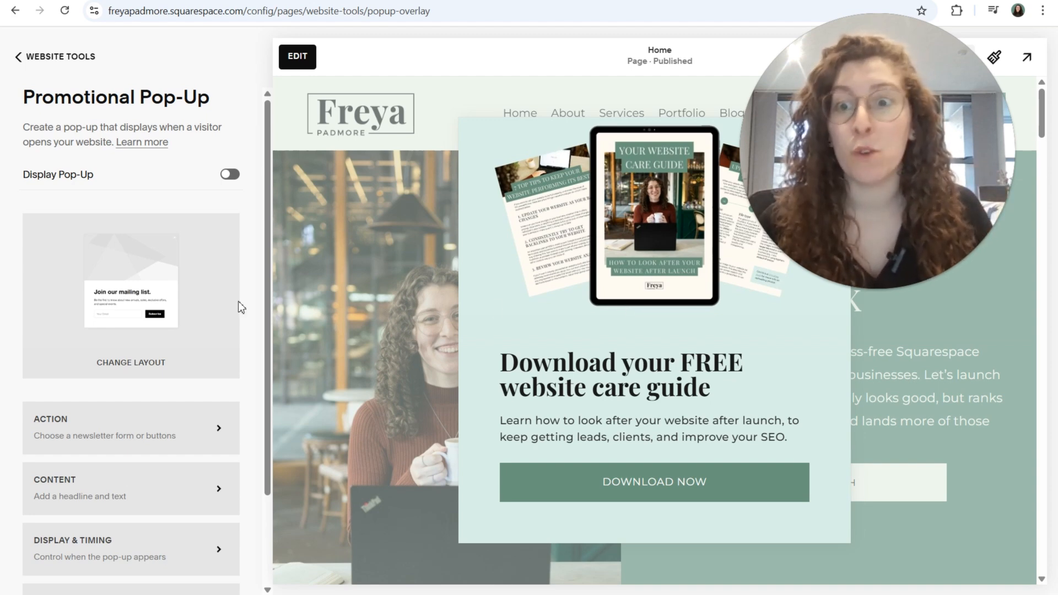
Step: Try the pop-up layout with the image beside the text, and switch back to the layout with the image above the text
scroll(230, 308, "down", 2)
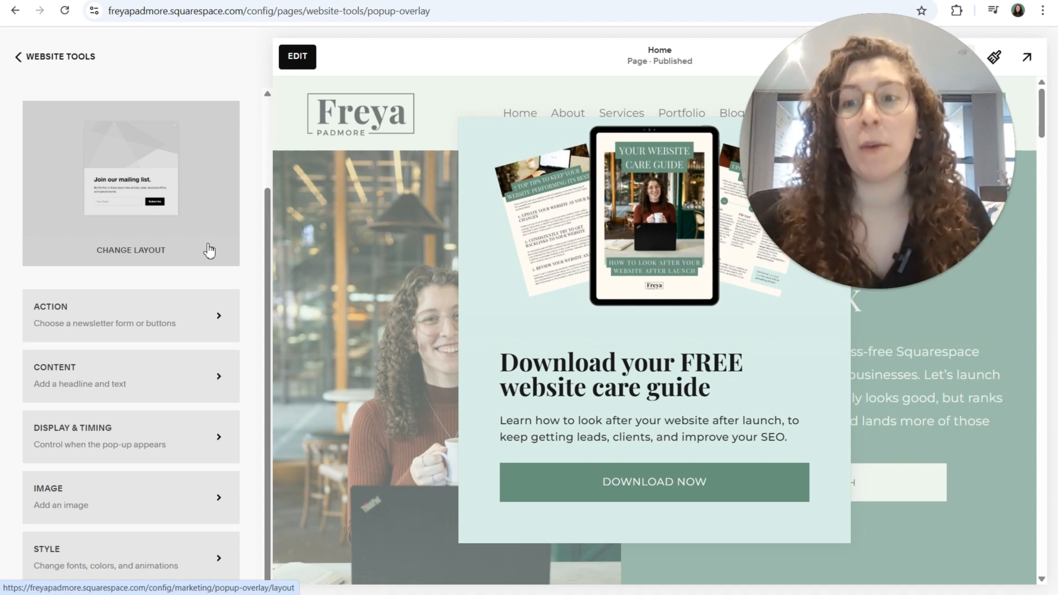
left_click(209, 251)
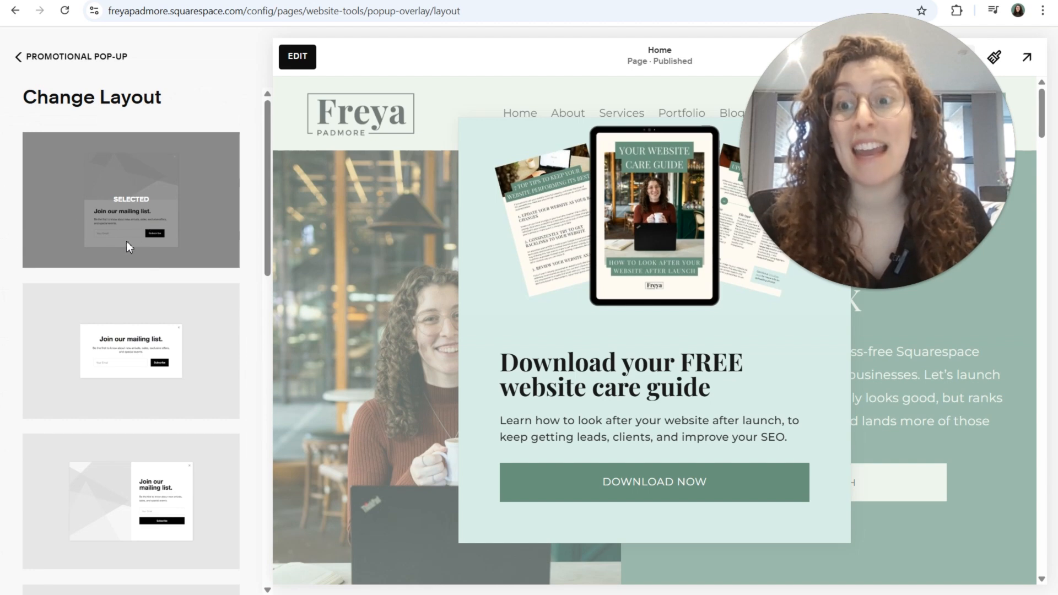
scroll(157, 325, "down", 5)
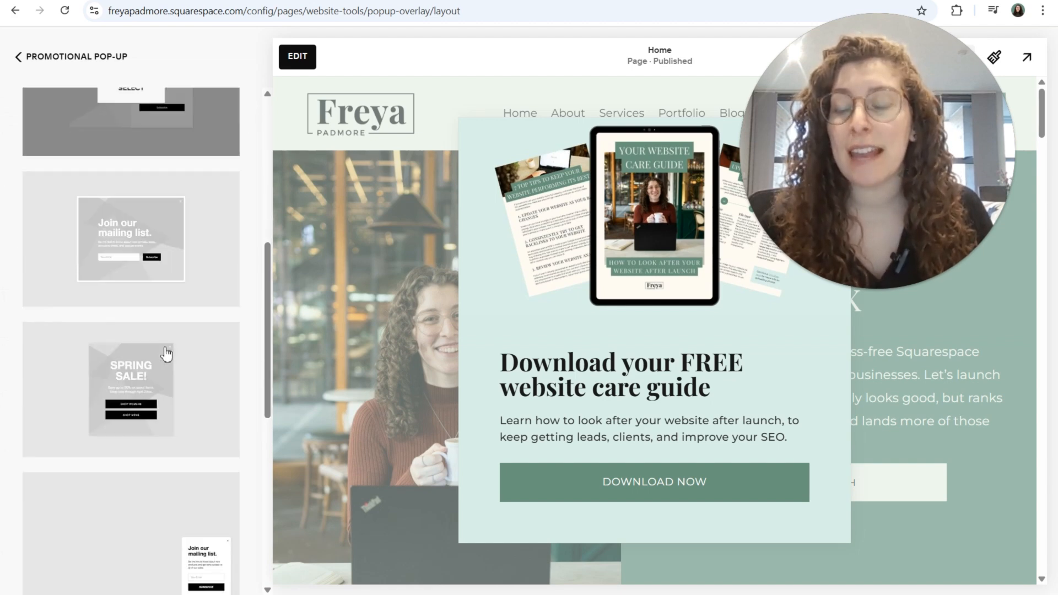
scroll(163, 370, "up", 5)
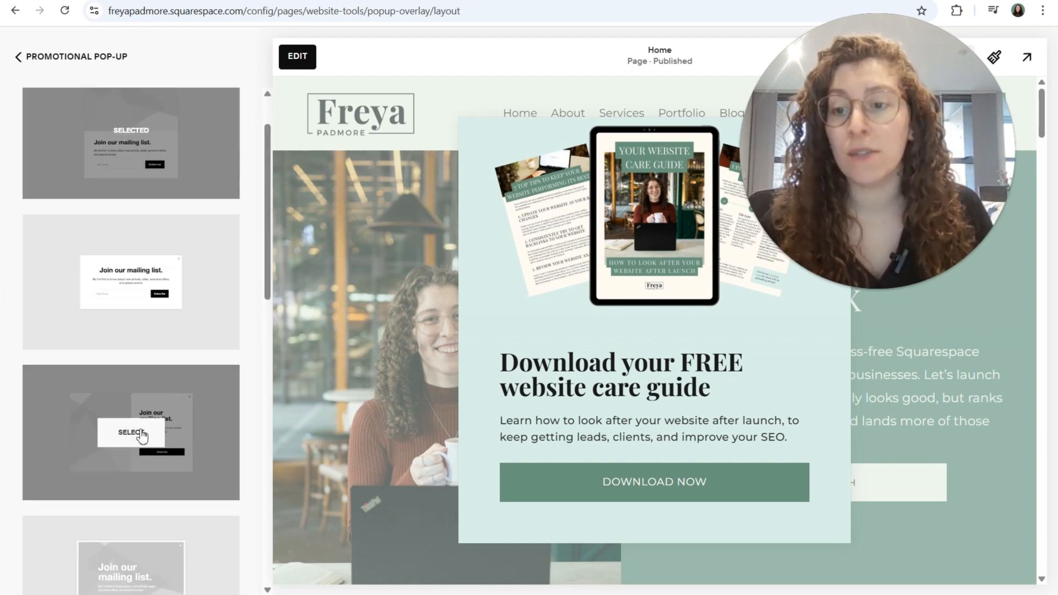
left_click(141, 434)
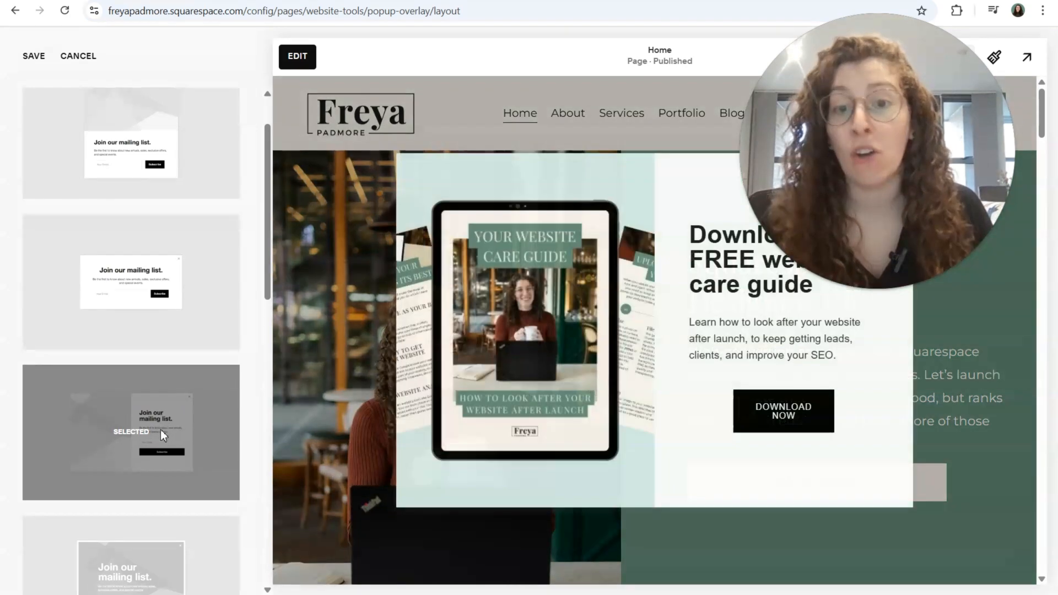
scroll(187, 364, "up", 1)
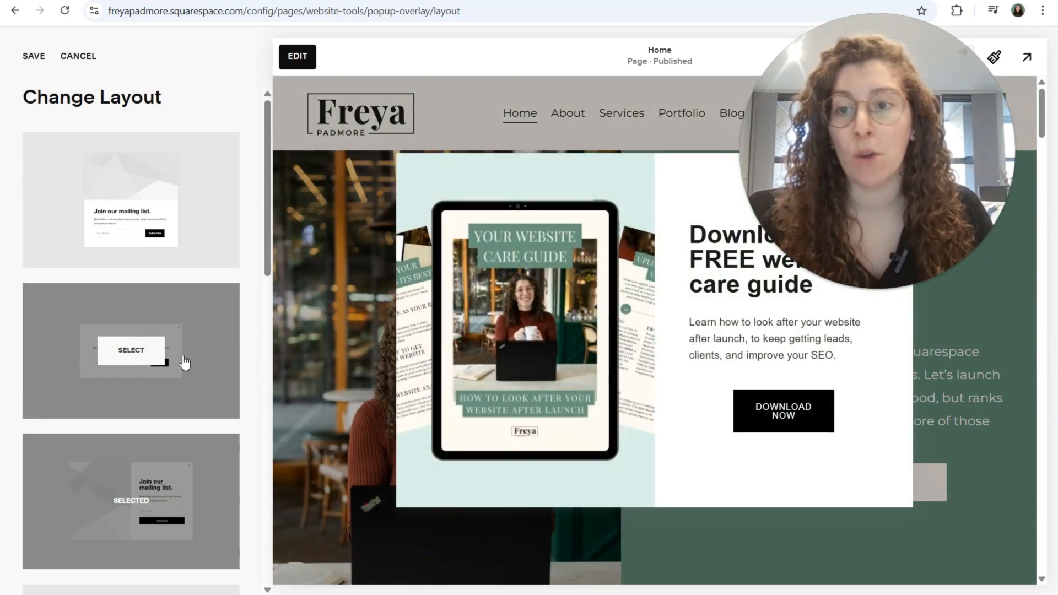
left_click(142, 208)
Step: Try the full-screen pop-up layout with a background image, restore the image-above-text layout, and return to the pop-up settings
scroll(146, 227, "down", 5)
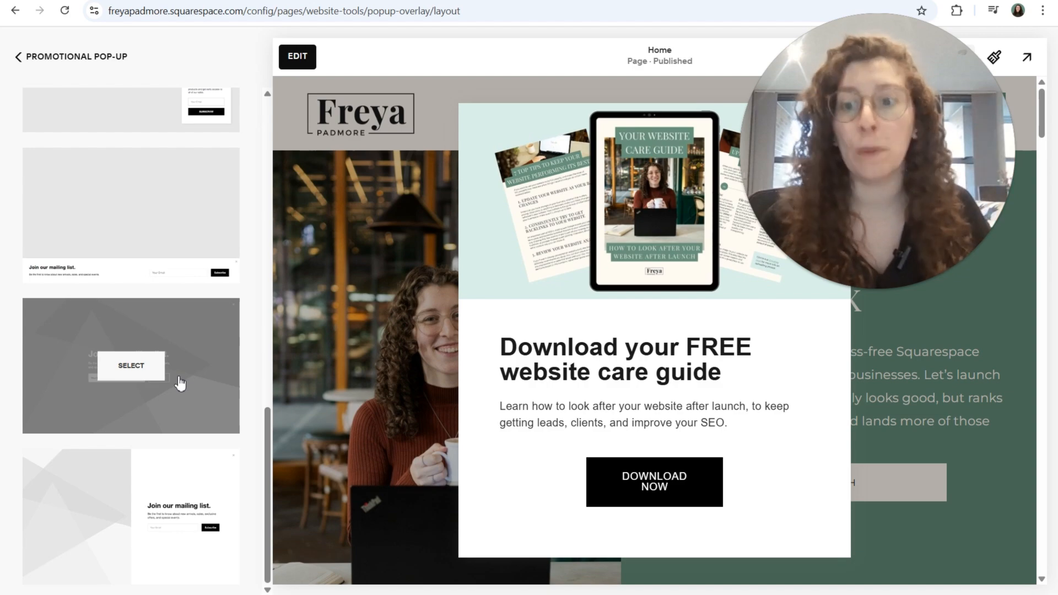
left_click(162, 372)
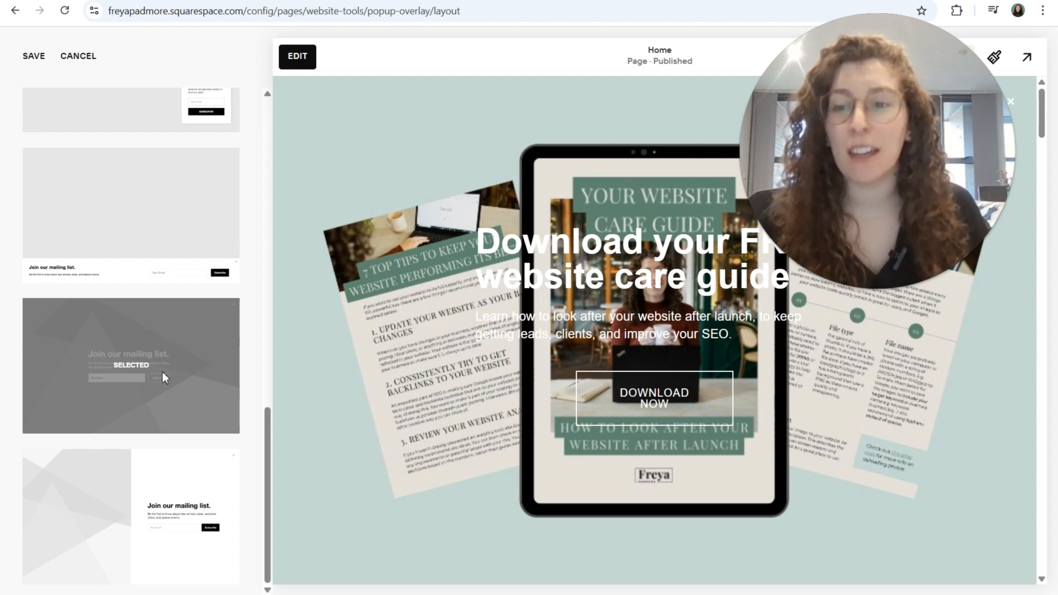
scroll(162, 371, "up", 15)
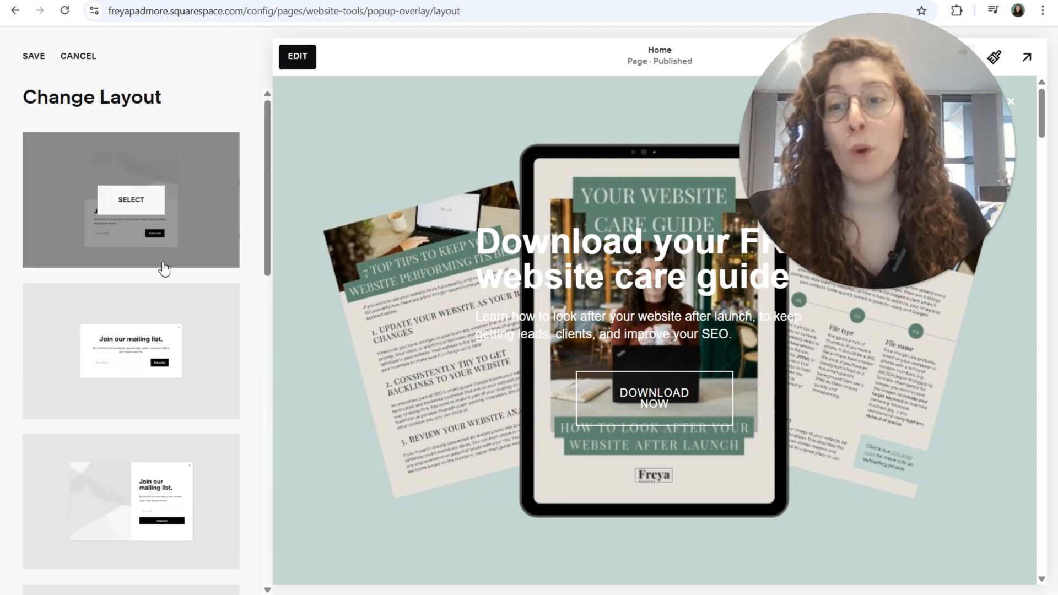
left_click(149, 209)
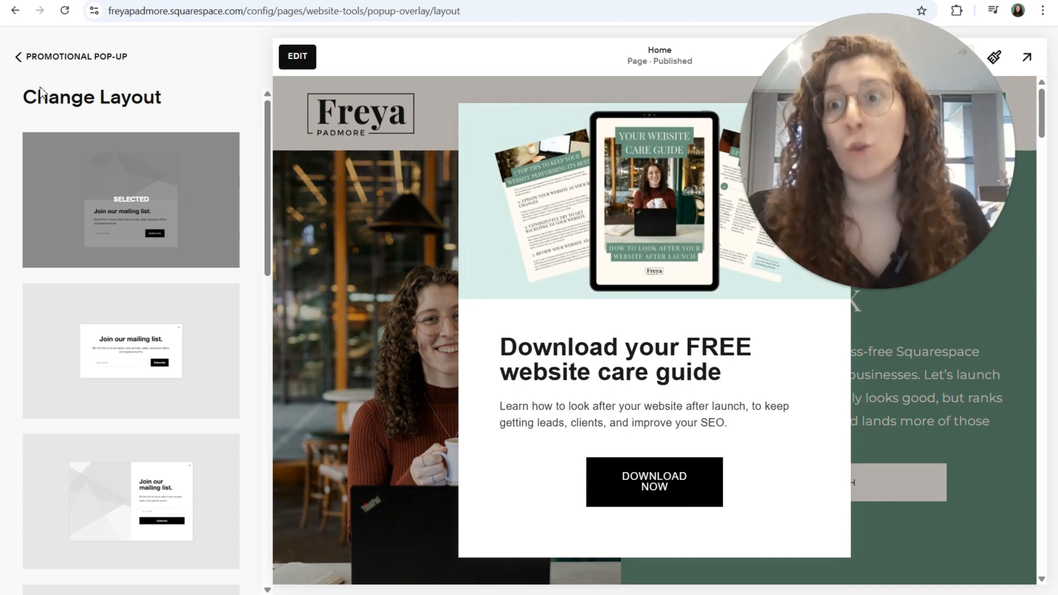
left_click(22, 57)
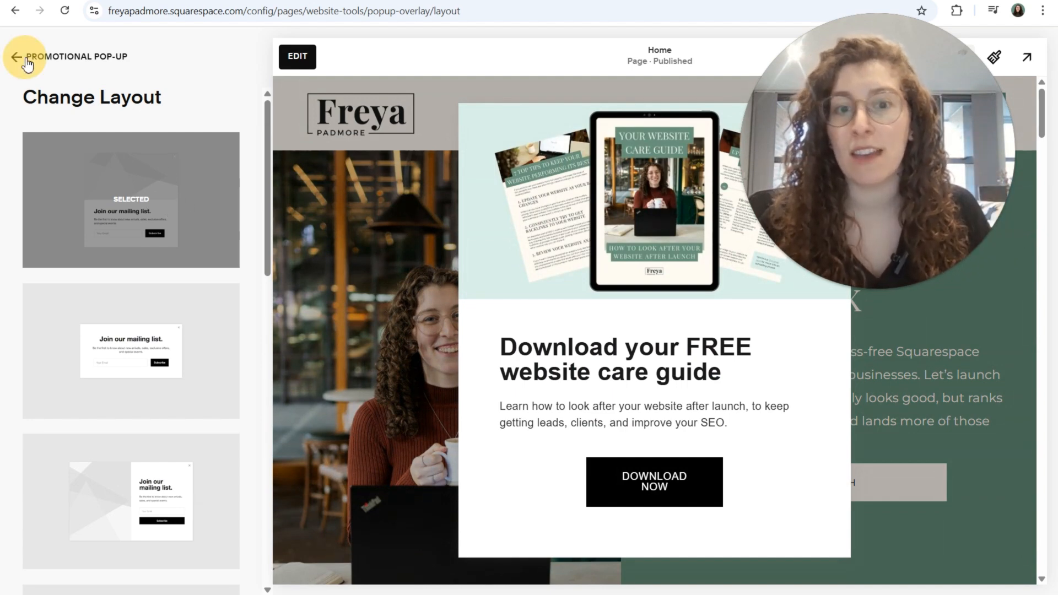
Step: Try newsletter sign-up as the pop-up's action goal, and switch the goal back to clicking a button
scroll(168, 220, "down", 2)
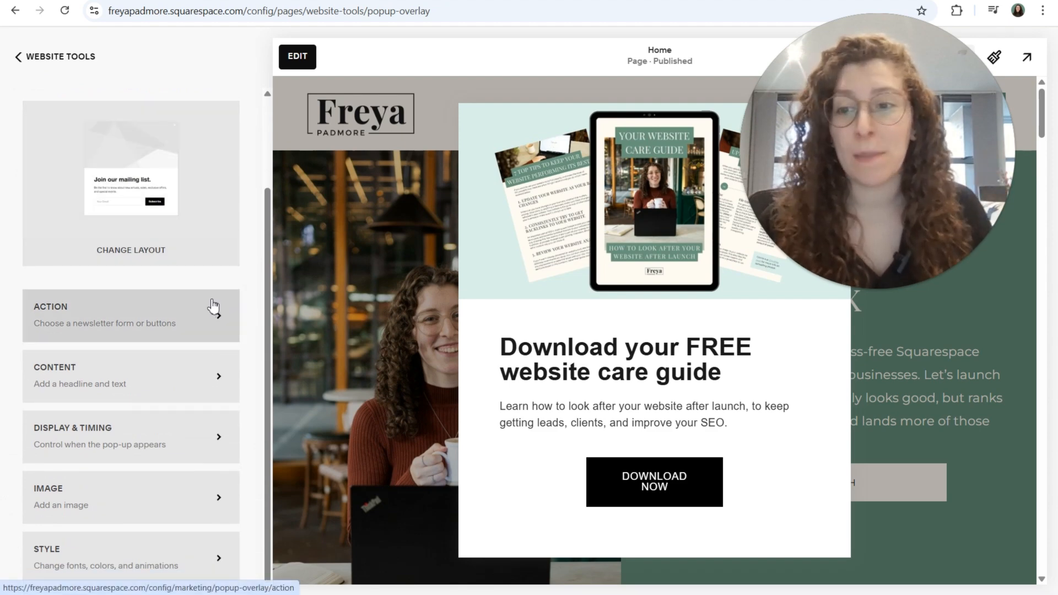
left_click(213, 307)
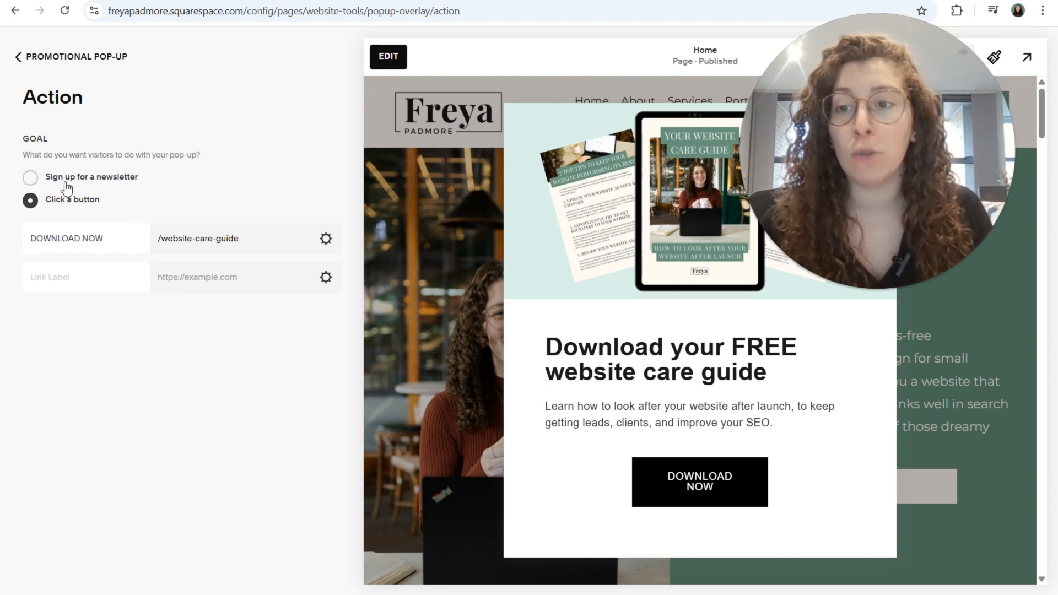
left_click(38, 183)
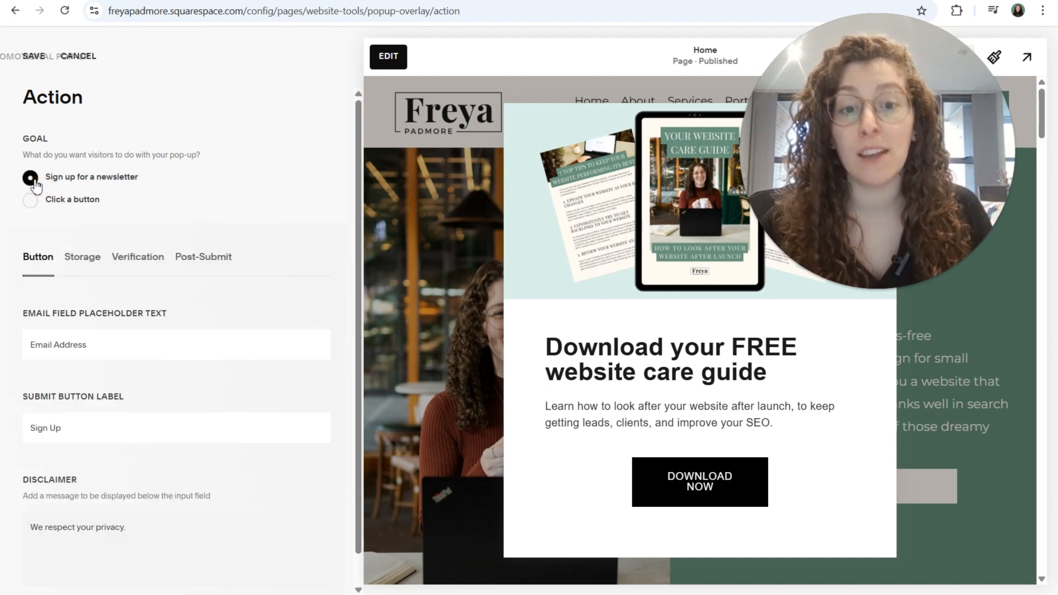
scroll(208, 361, "down", 1)
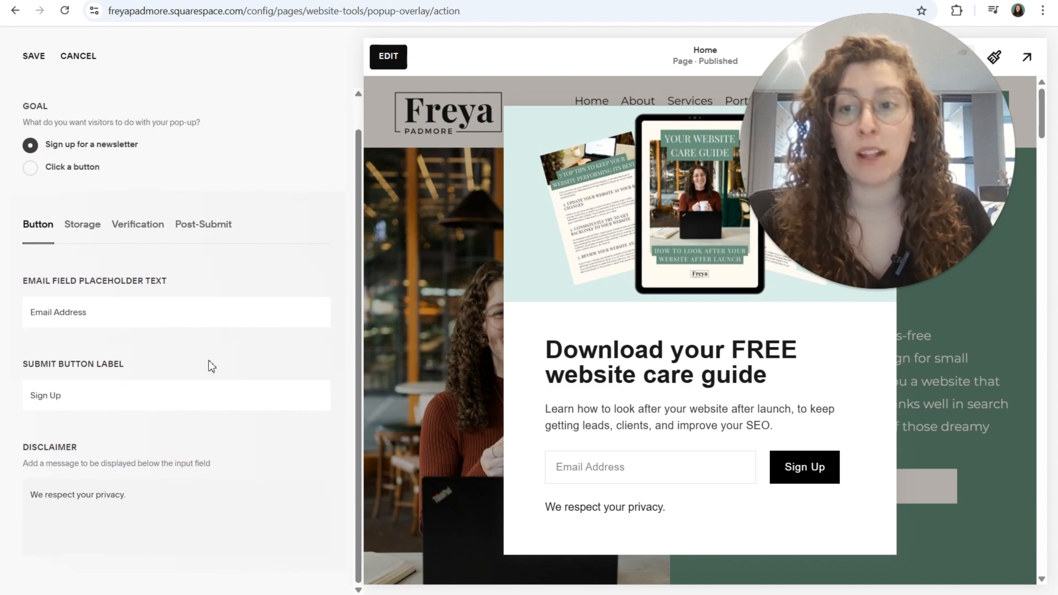
scroll(207, 359, "up", 1)
left_click(30, 204)
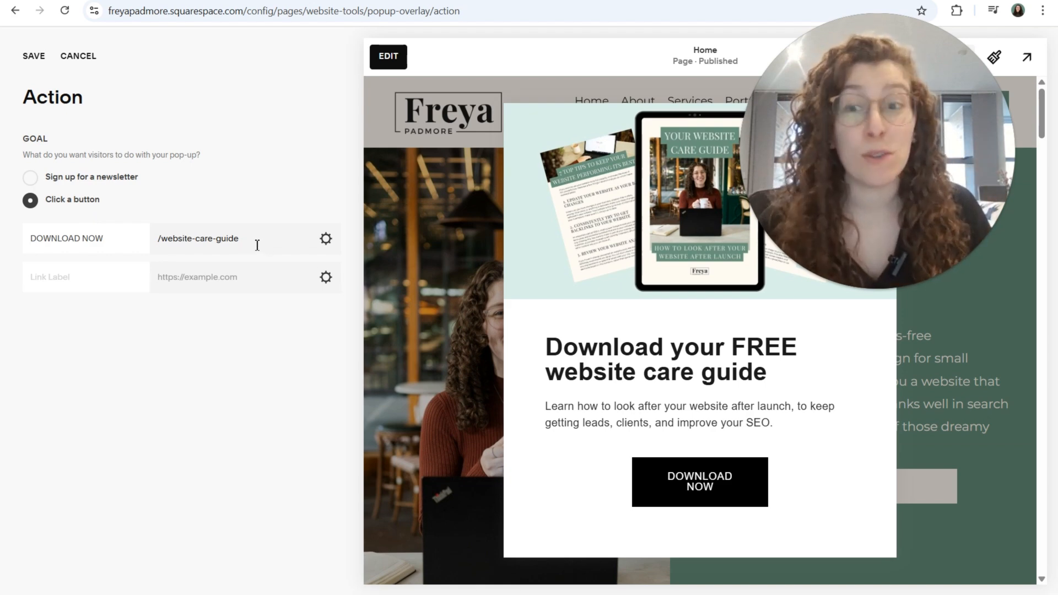
Step: Check the pop-up button's label and link, save the action settings, and return to the pop-up settings
left_click_drag(141, 242, 25, 237)
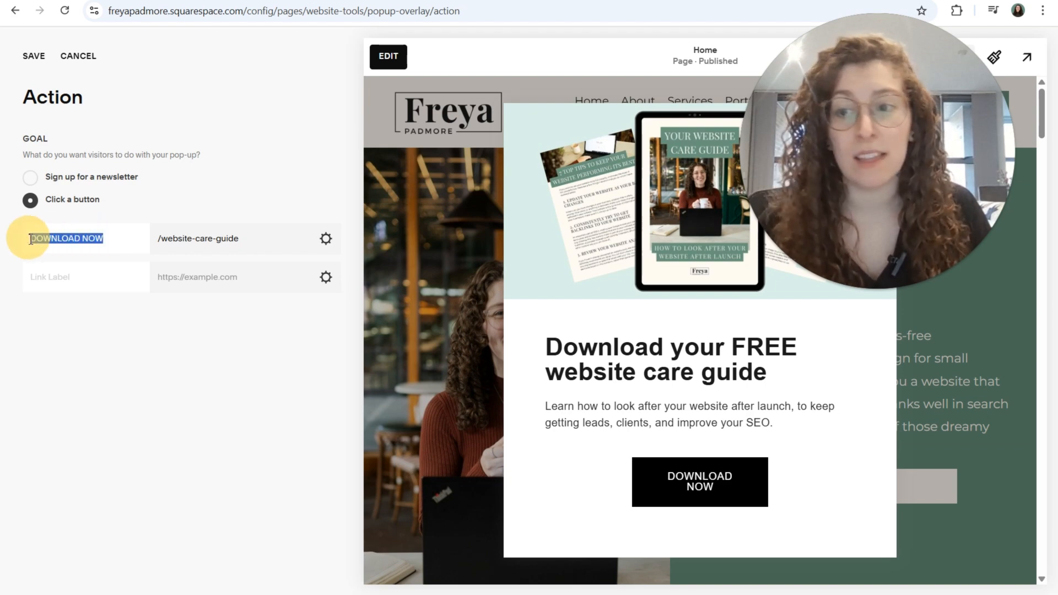
left_click(253, 242)
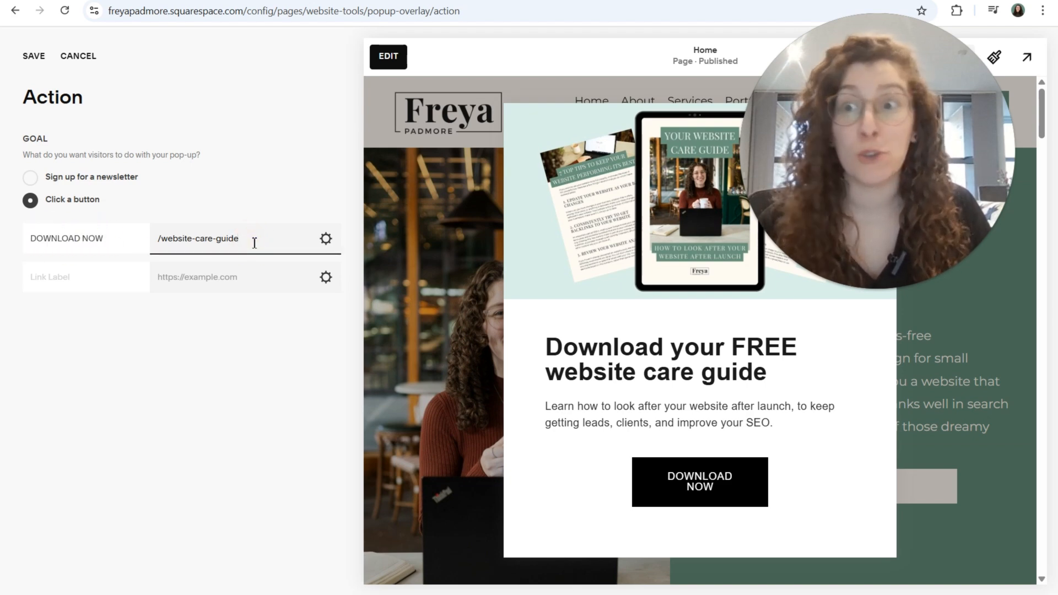
left_click(33, 56)
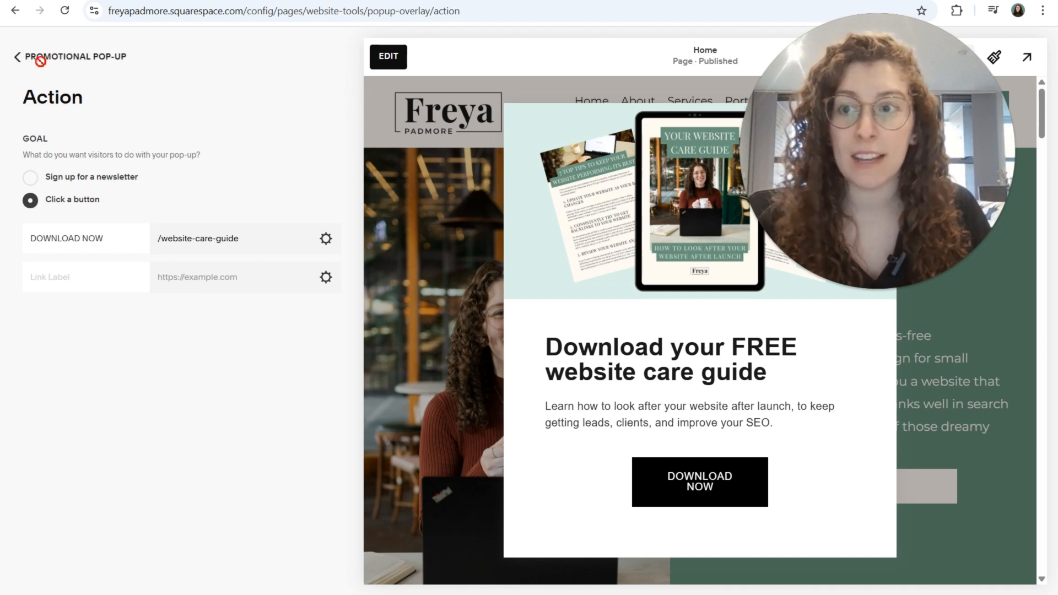
left_click(27, 58)
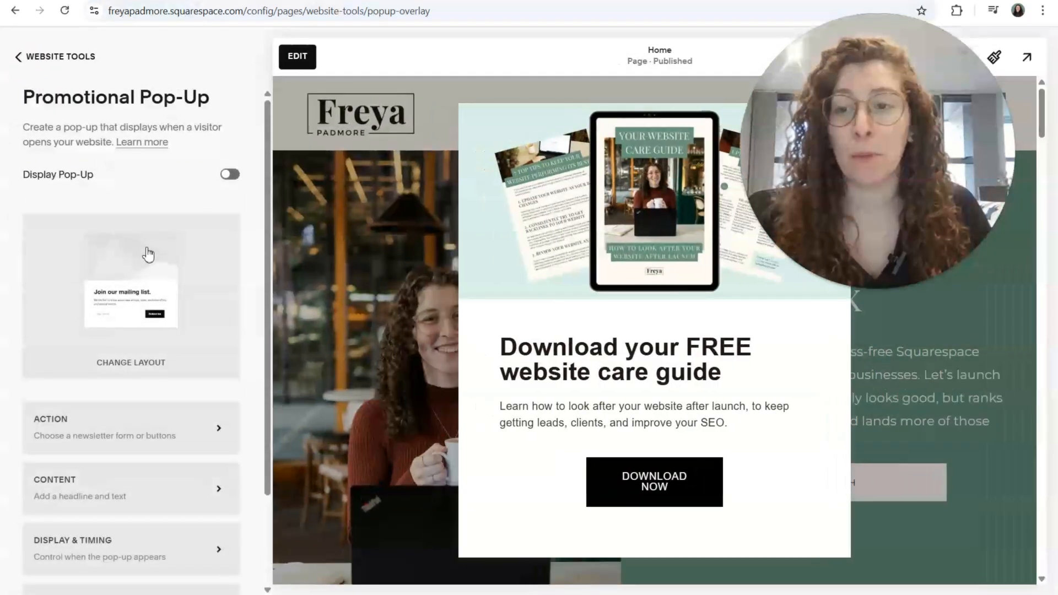
Step: Examine the headline and body text in the pop-up's content settings
scroll(147, 254, "down", 2)
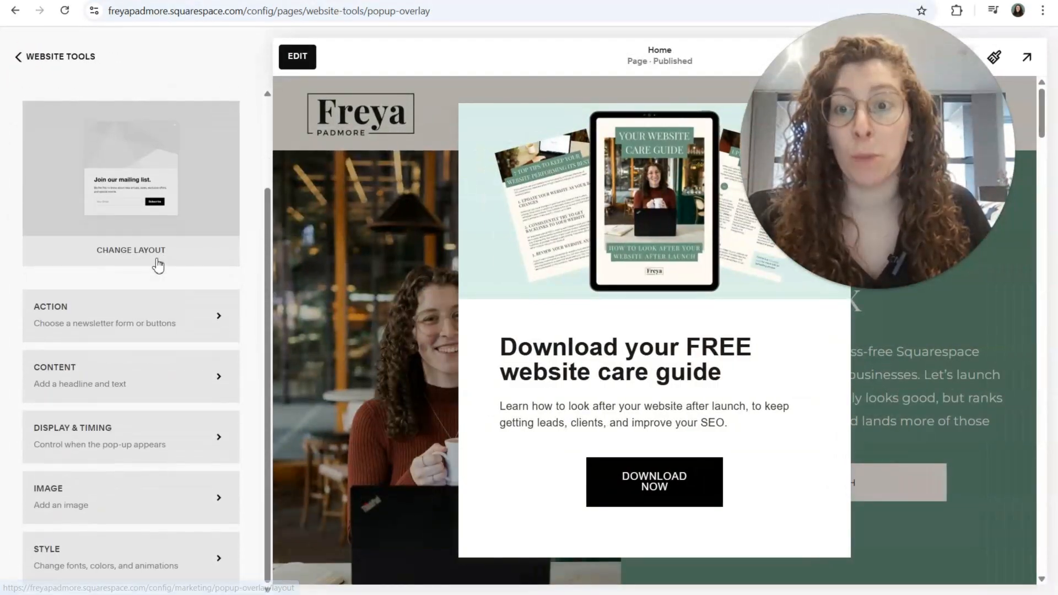
left_click(213, 380)
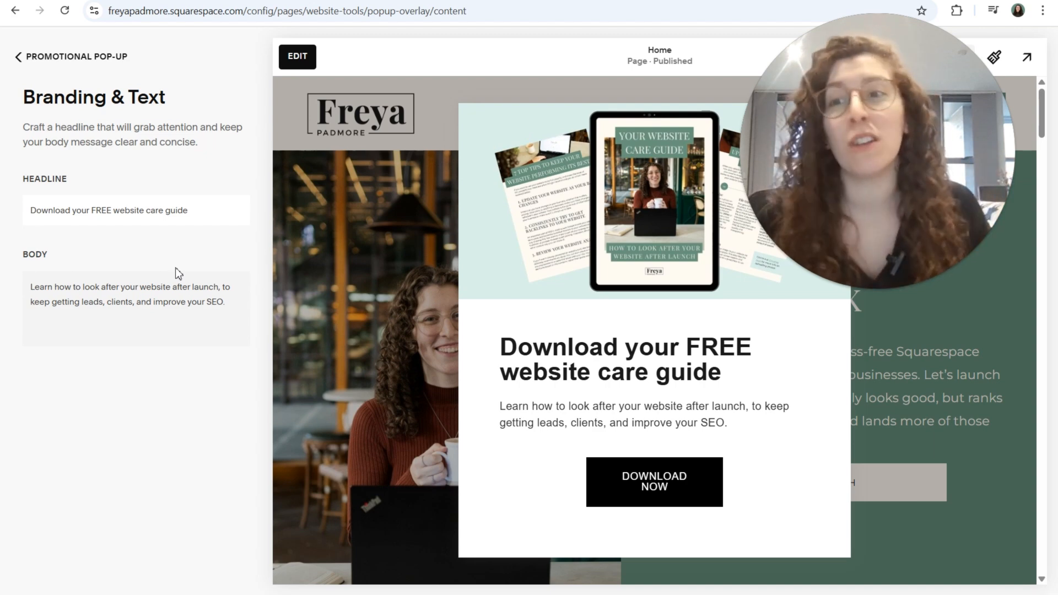
left_click(18, 58)
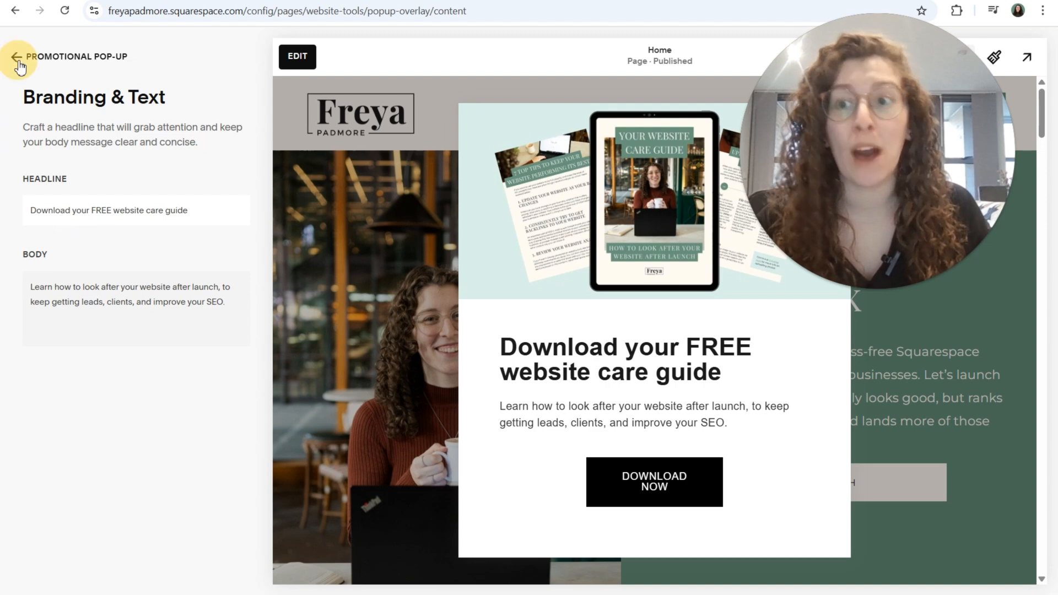
Step: Examine the pop-up's display and timing settings, including the choices for which pages show it and what triggers it
scroll(156, 402, "down", 4)
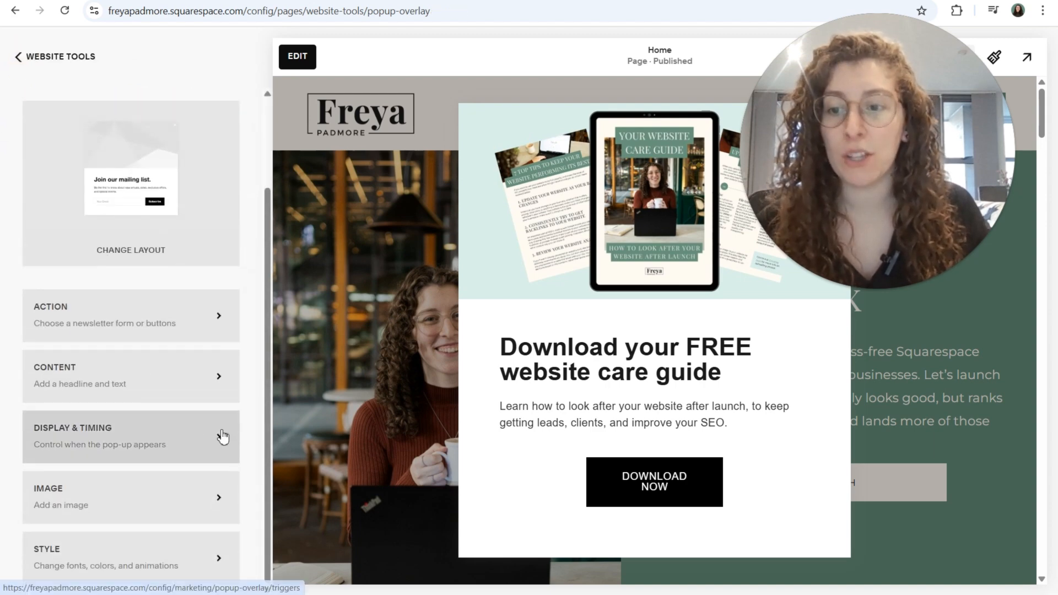
left_click(222, 437)
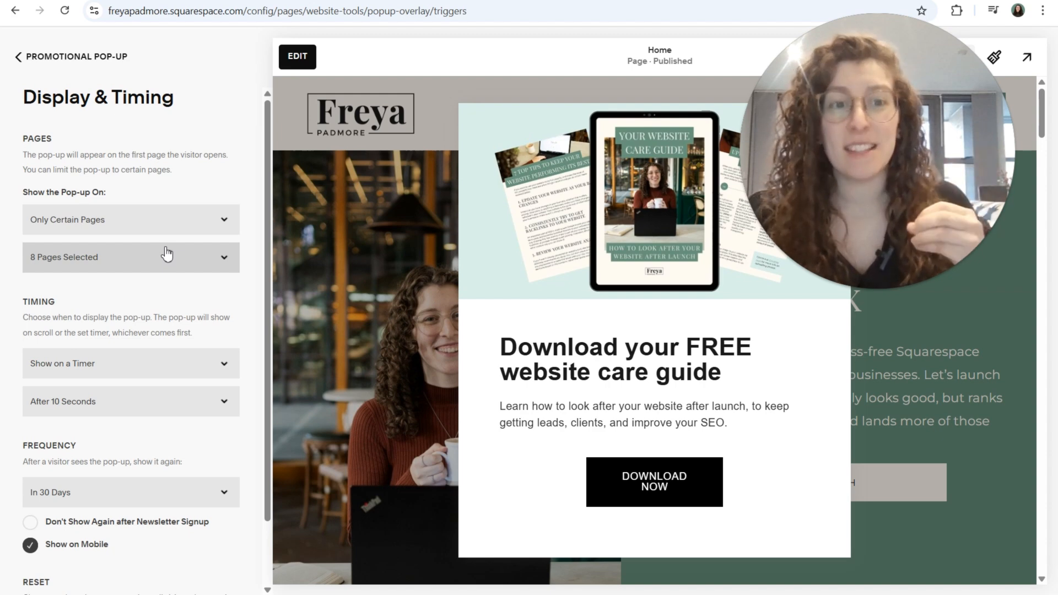
left_click(171, 223)
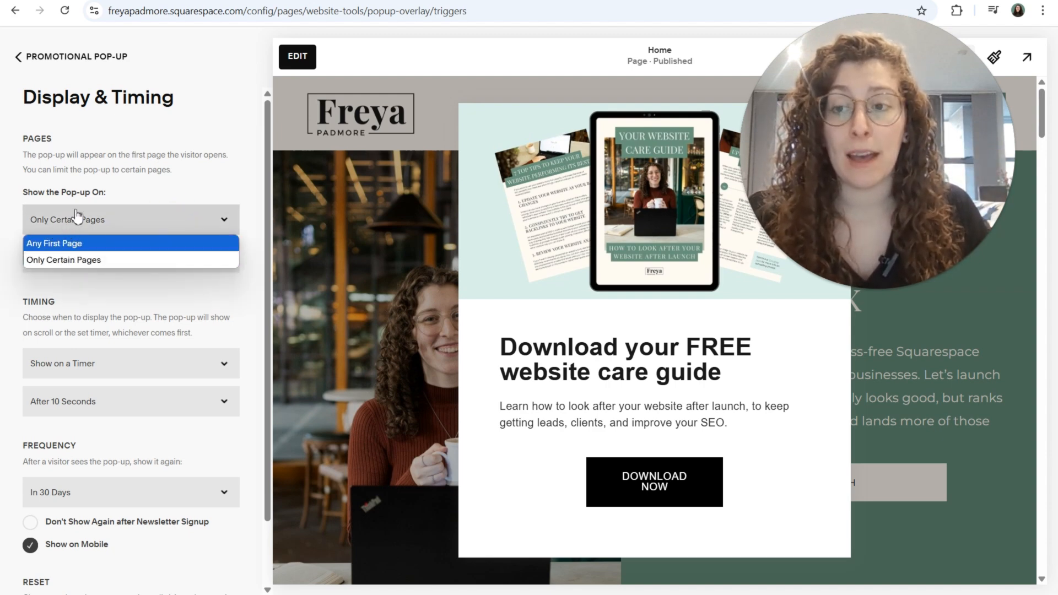
left_click(150, 197)
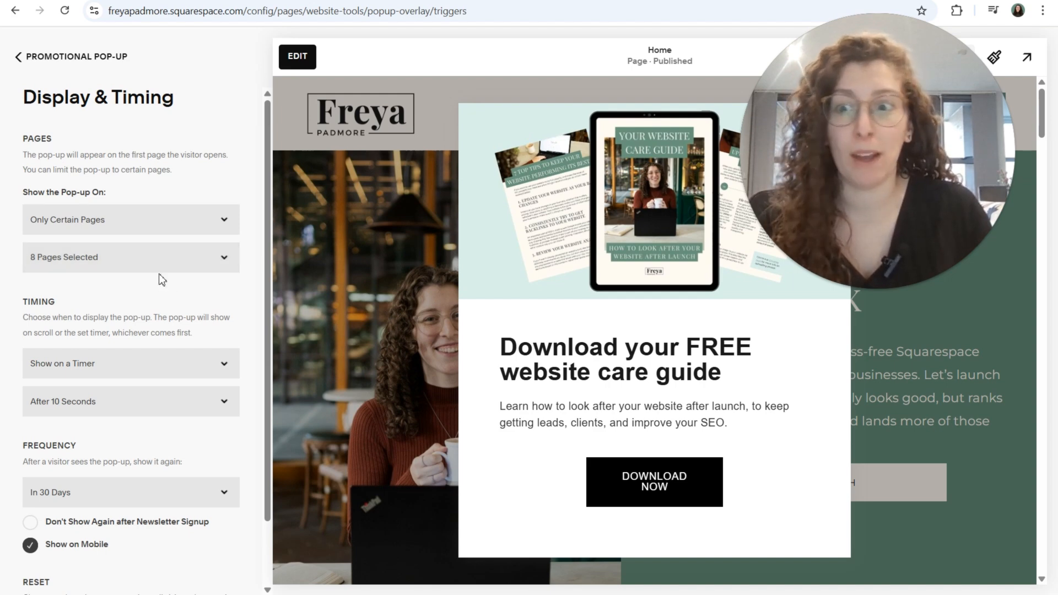
scroll(160, 276, "down", 2)
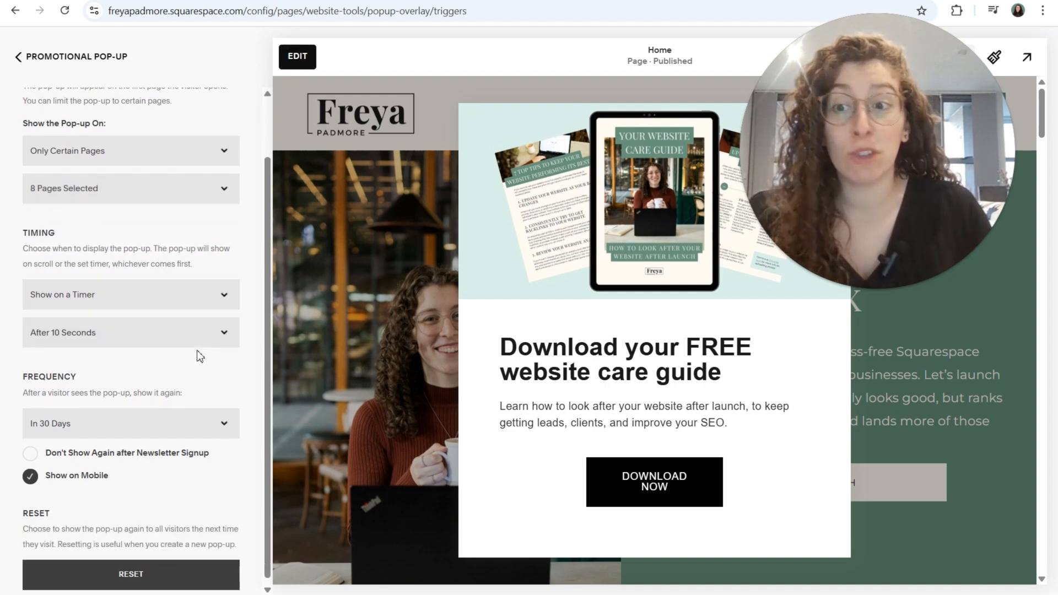
left_click(205, 296)
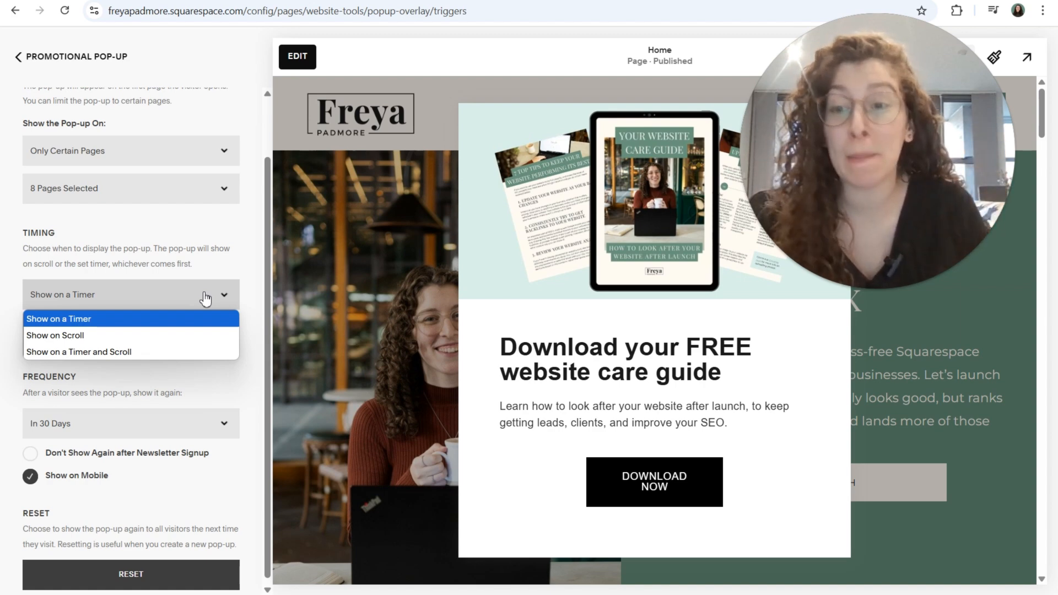
left_click(218, 250)
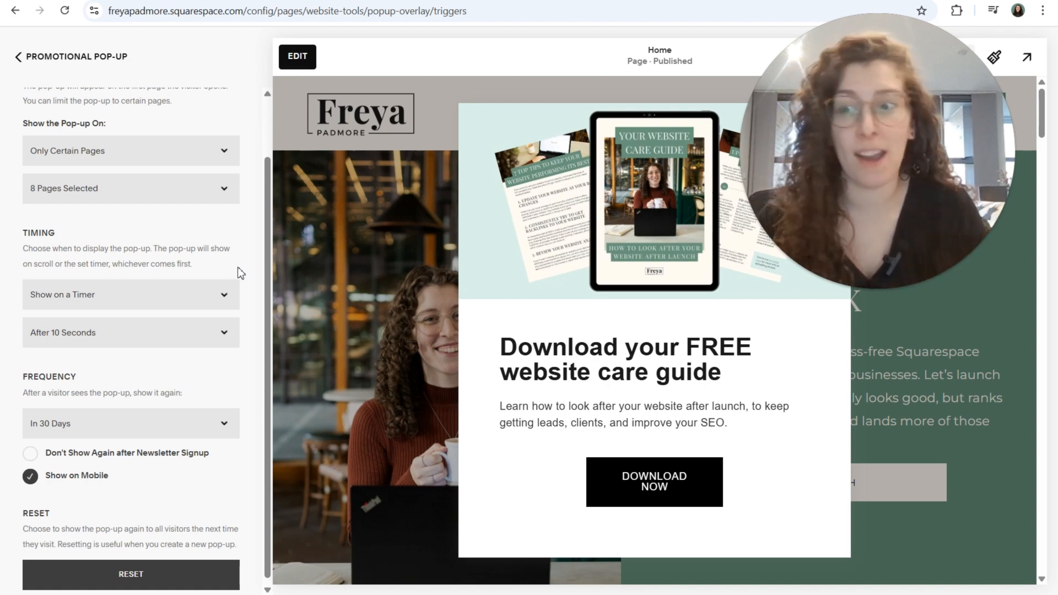
scroll(237, 267, "down", 1)
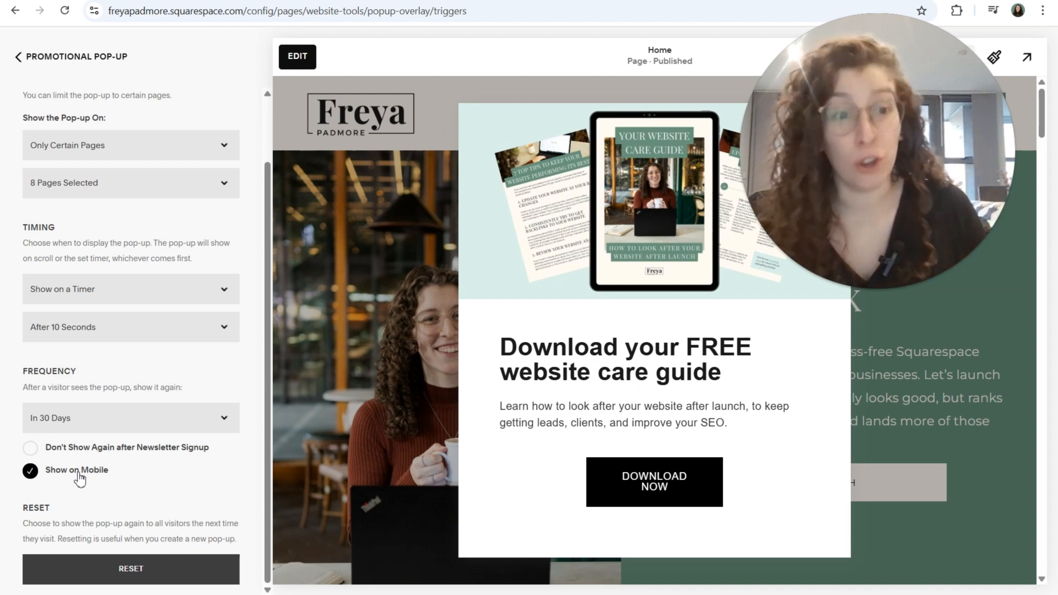
left_click(23, 67)
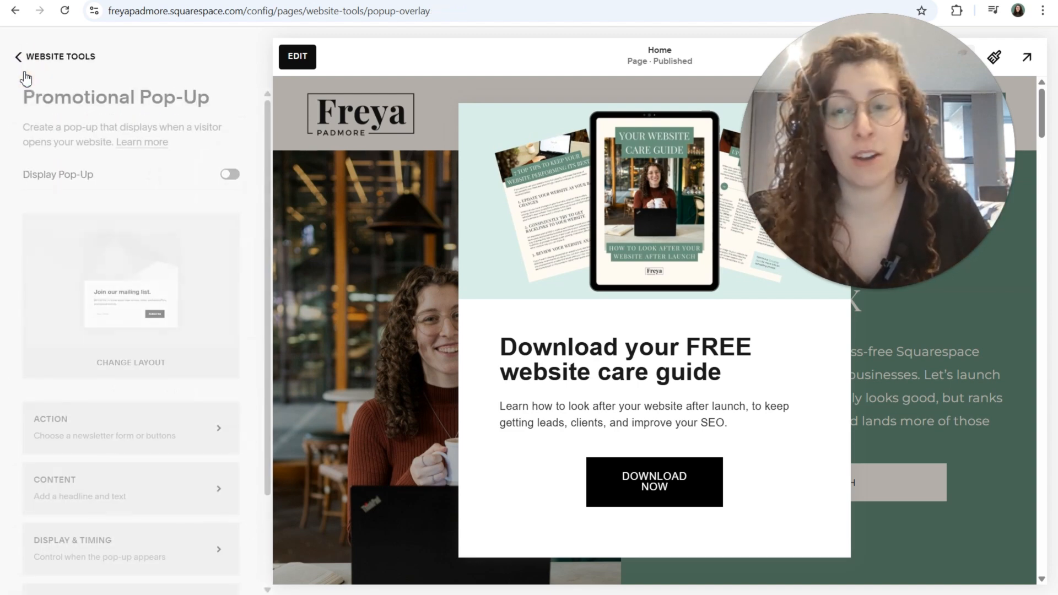
Step: Examine the image settings of the promotional pop-up
scroll(188, 331, "down", 3)
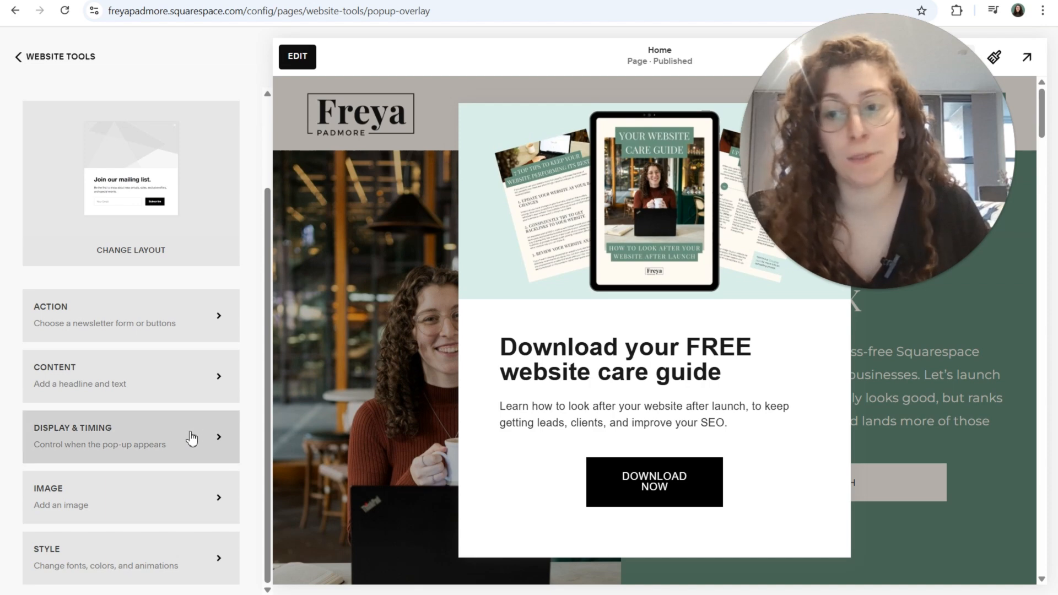
left_click(217, 501)
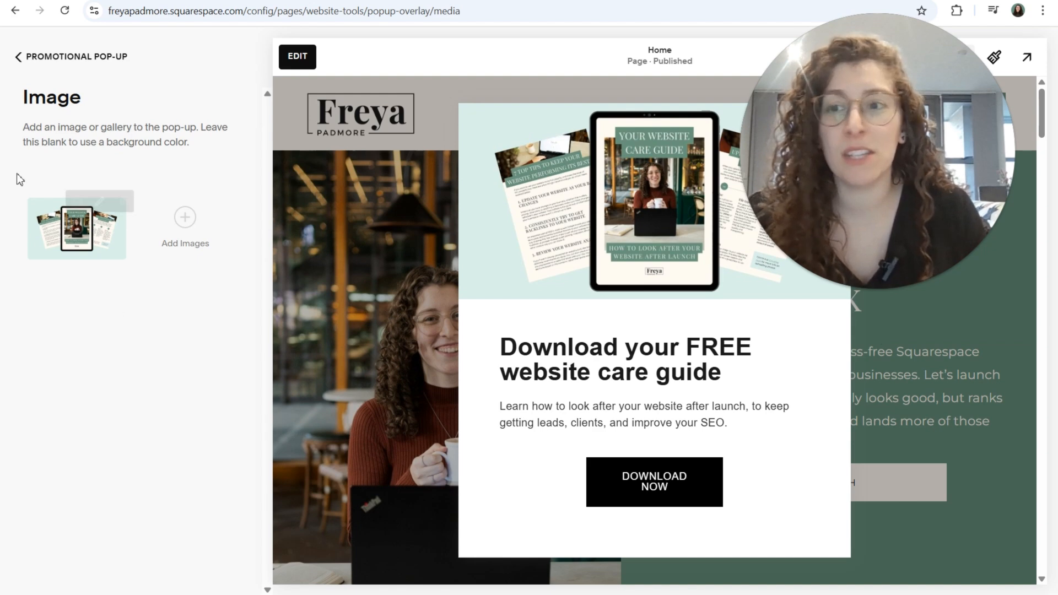
left_click(20, 62)
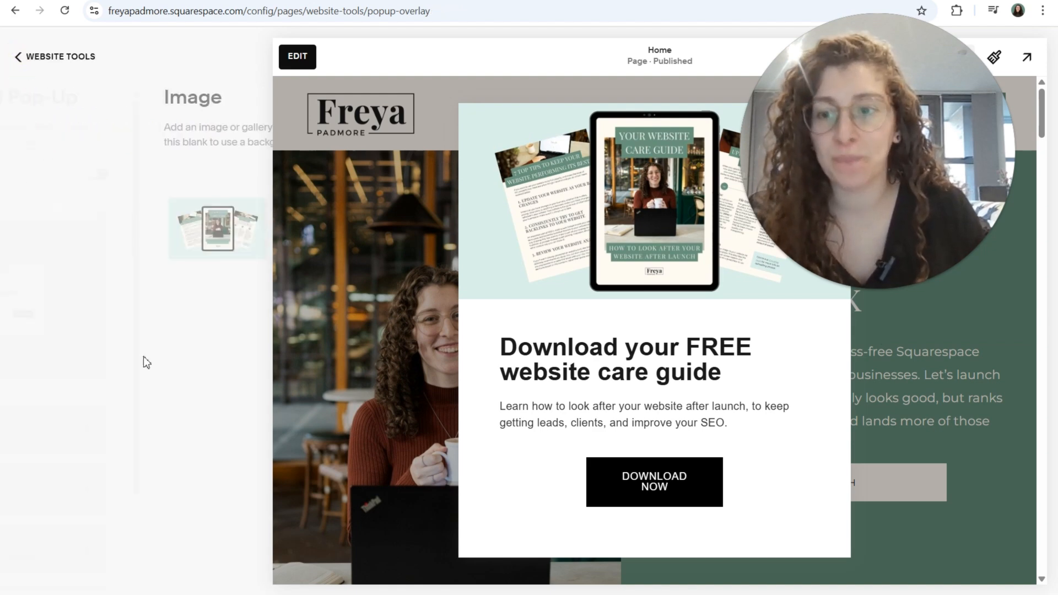
Step: Examine the promotional pop-up's style settings, including the headline font, the background colour, and the imagery, button, overlay and mobile options
left_click(219, 565)
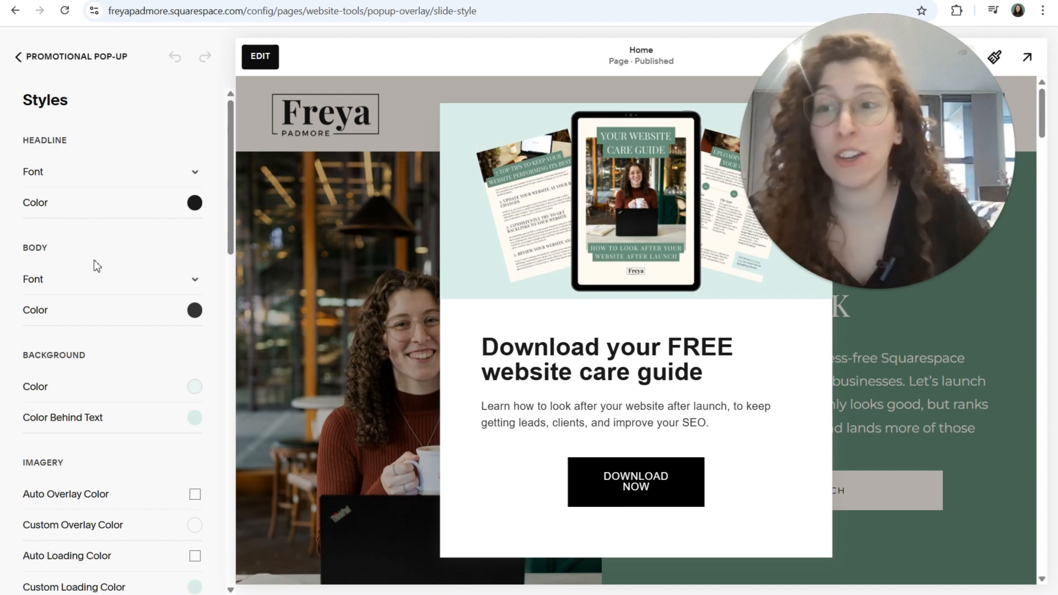
left_click(190, 174)
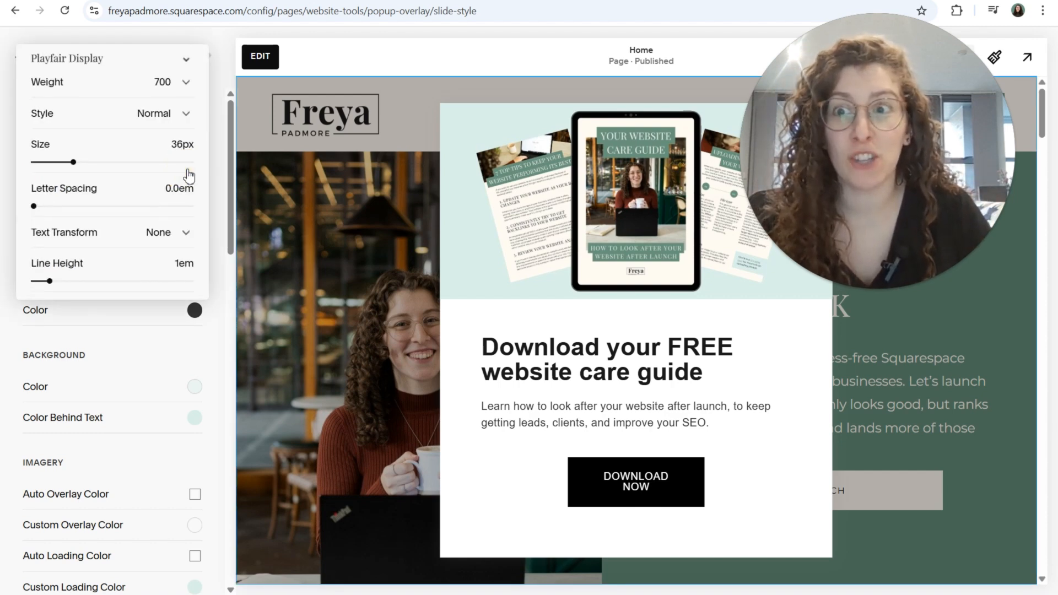
left_click(216, 166)
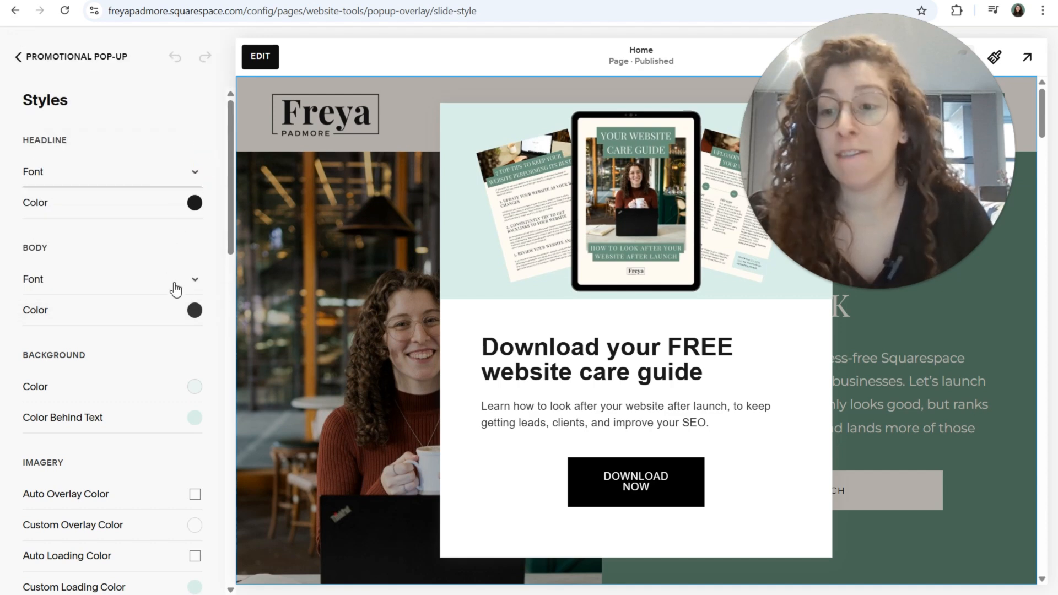
scroll(192, 352, "down", 1)
left_click(195, 324)
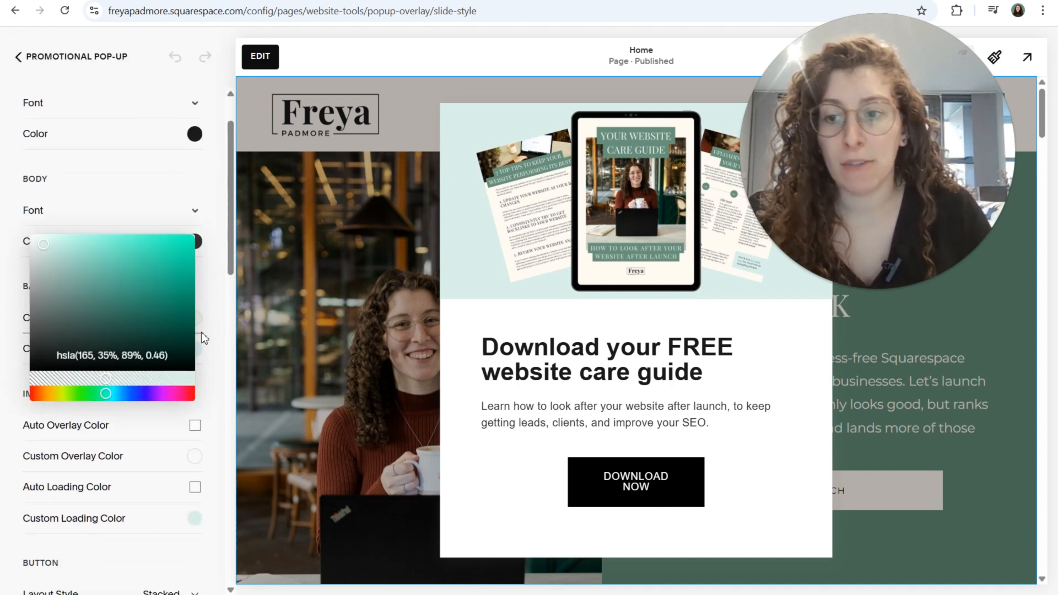
left_click(202, 339)
left_click(200, 345)
left_click(211, 334)
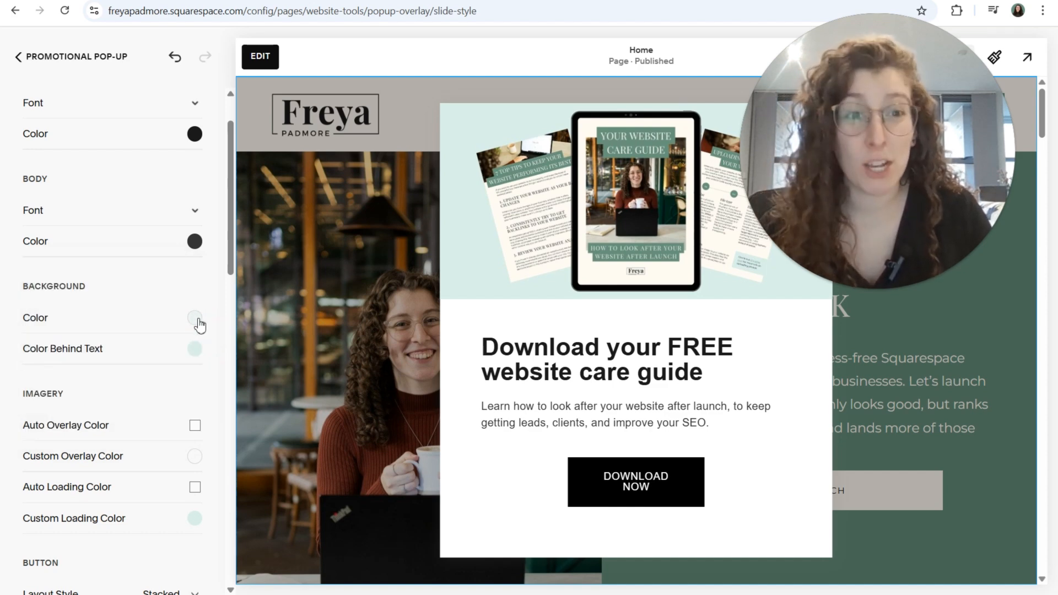
scroll(199, 325, "down", 5)
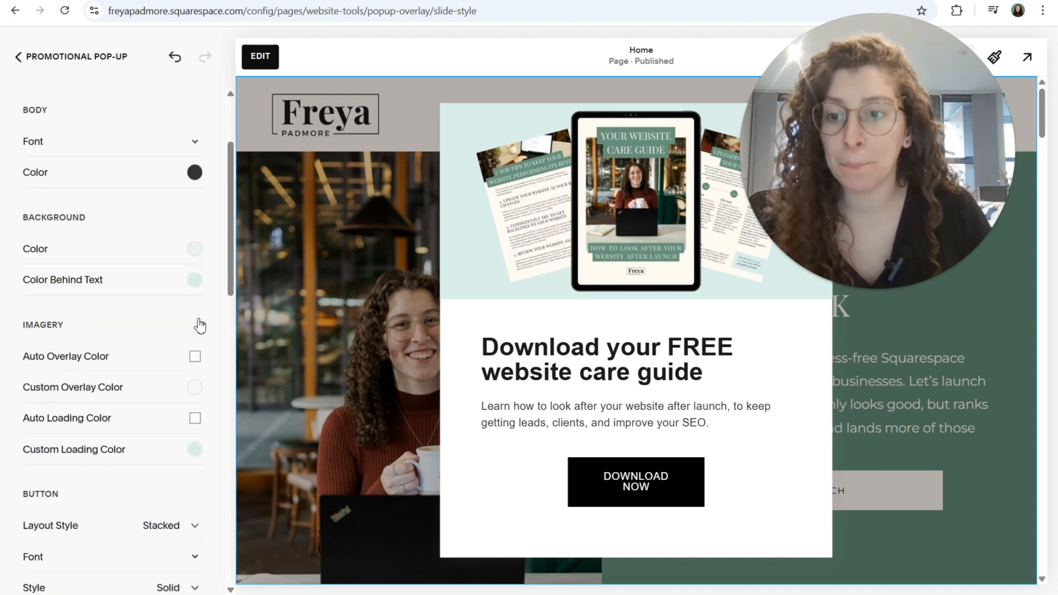
scroll(199, 313, "down", 12)
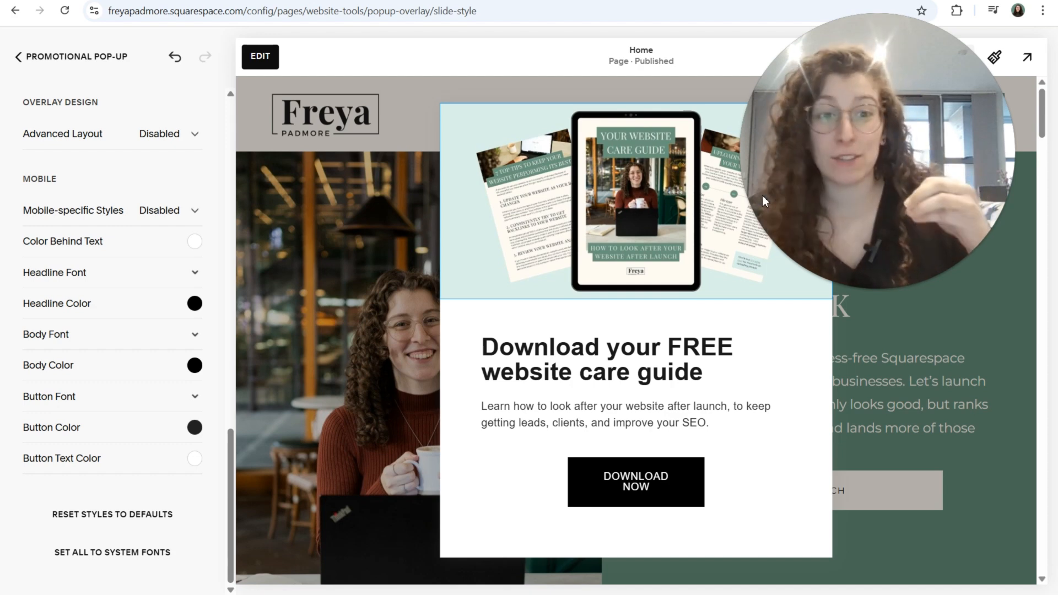
Step: Set the mobile Color Behind Text of the pop-up to #67917A and save the style changes
left_click(194, 241)
left_click(122, 279)
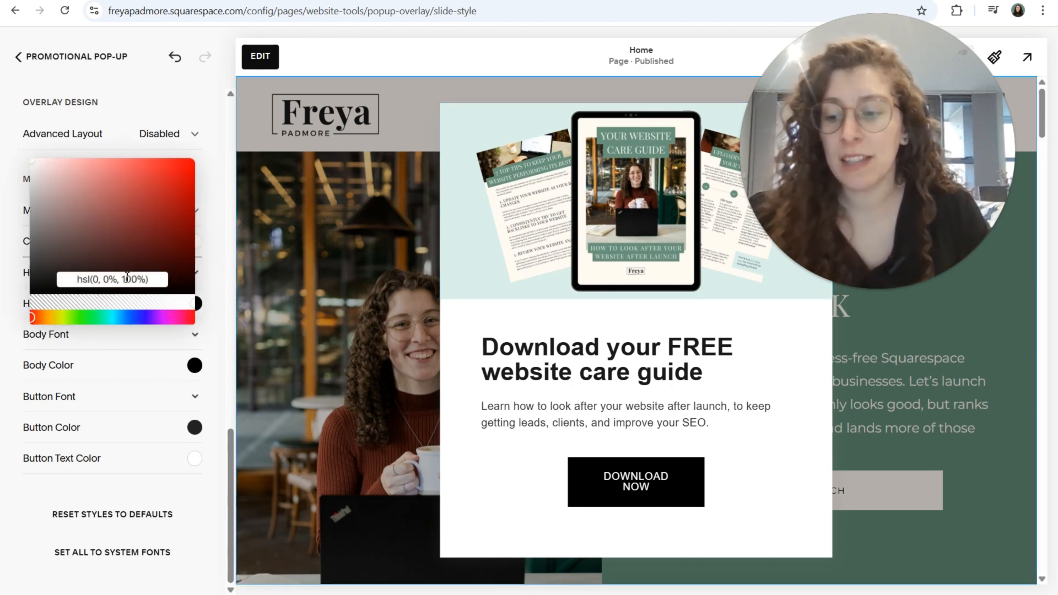
left_click_drag(148, 280, 72, 280)
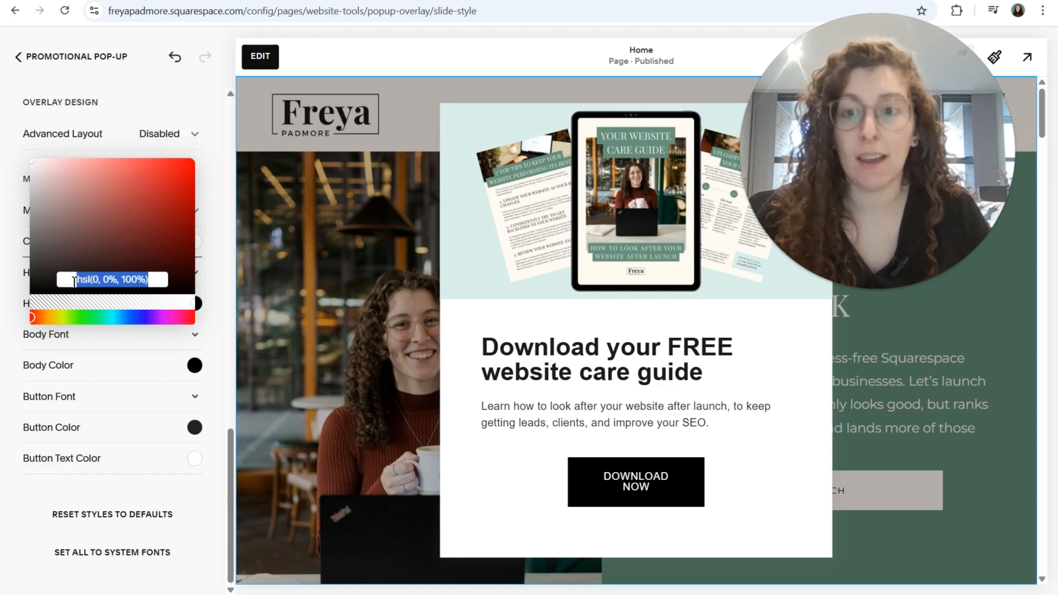
type("#67917A")
key("Return")
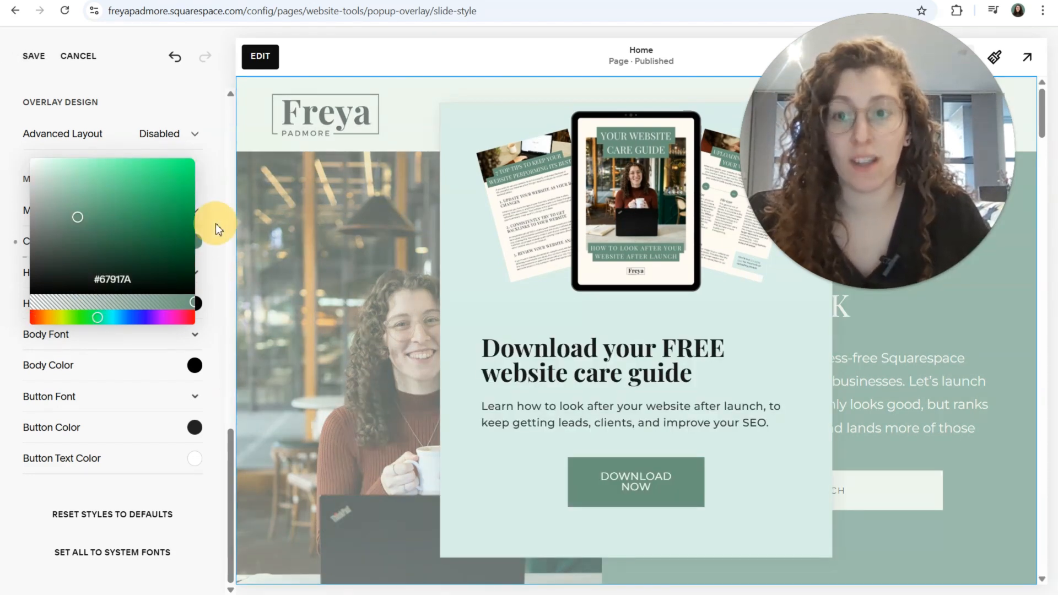
left_click(211, 164)
scroll(210, 164, "up", 1)
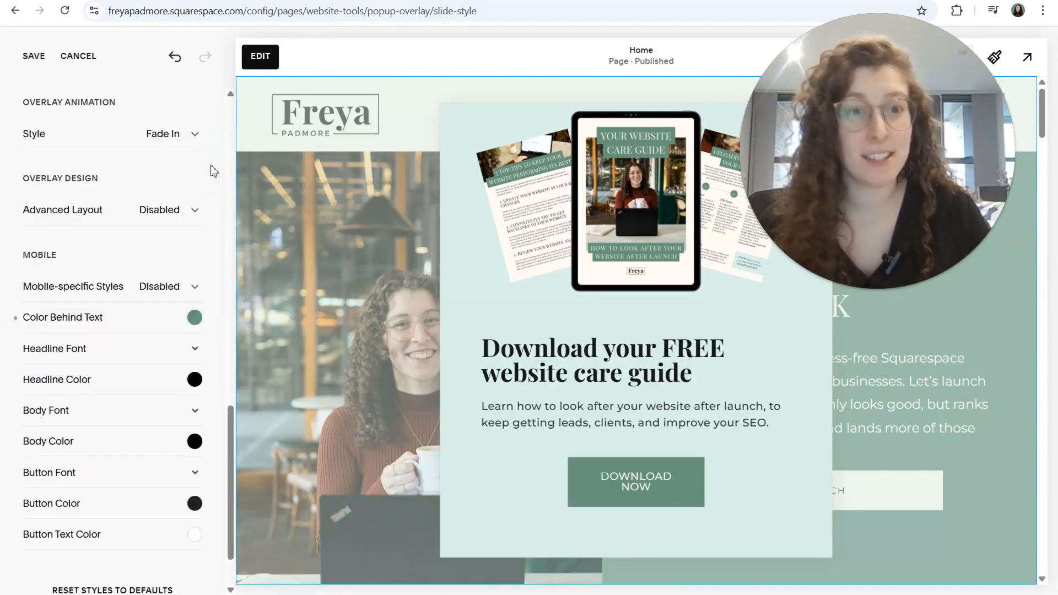
left_click(35, 58)
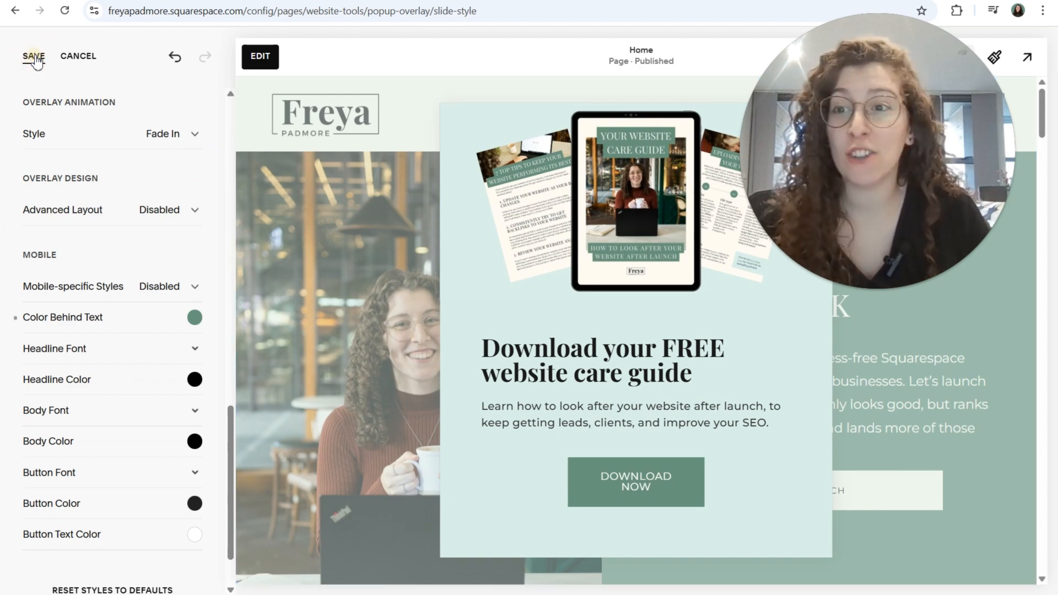
left_click(33, 57)
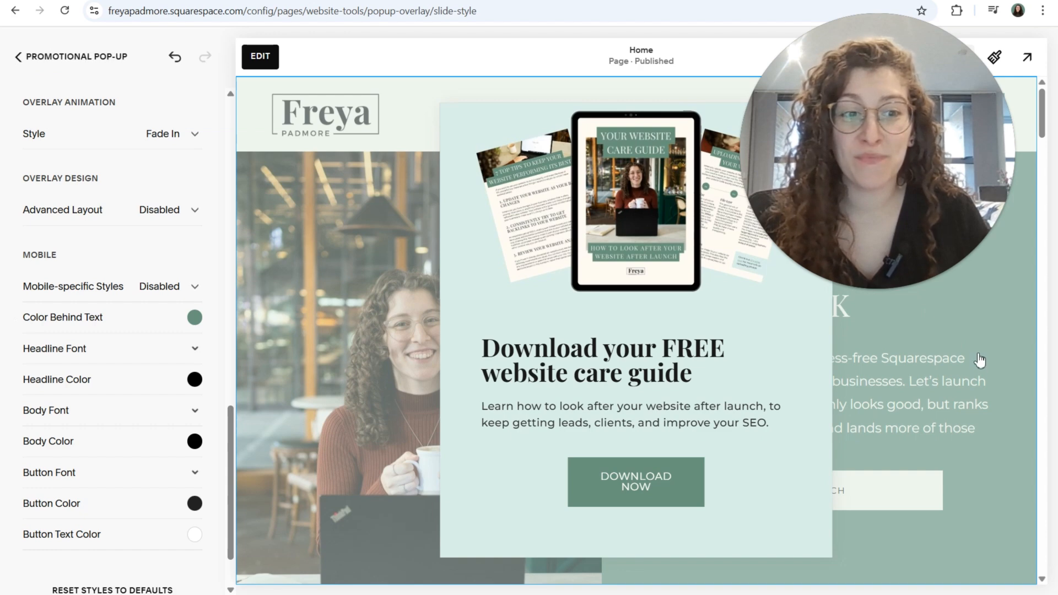
Step: Return to the main Promotional Pop-Up settings and turn on Display Pop-Up
left_click(38, 61)
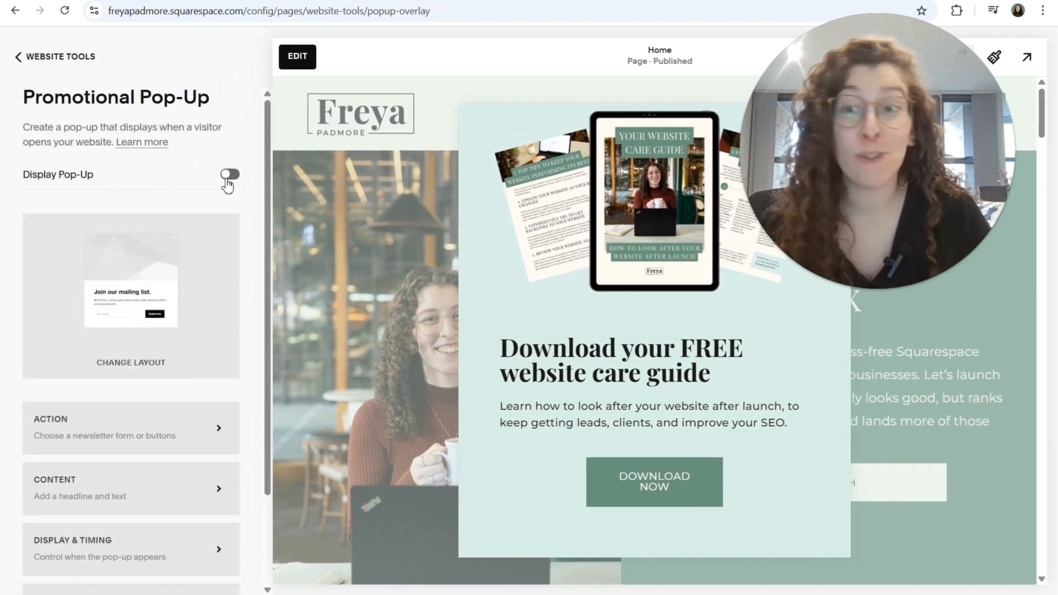
left_click(229, 176)
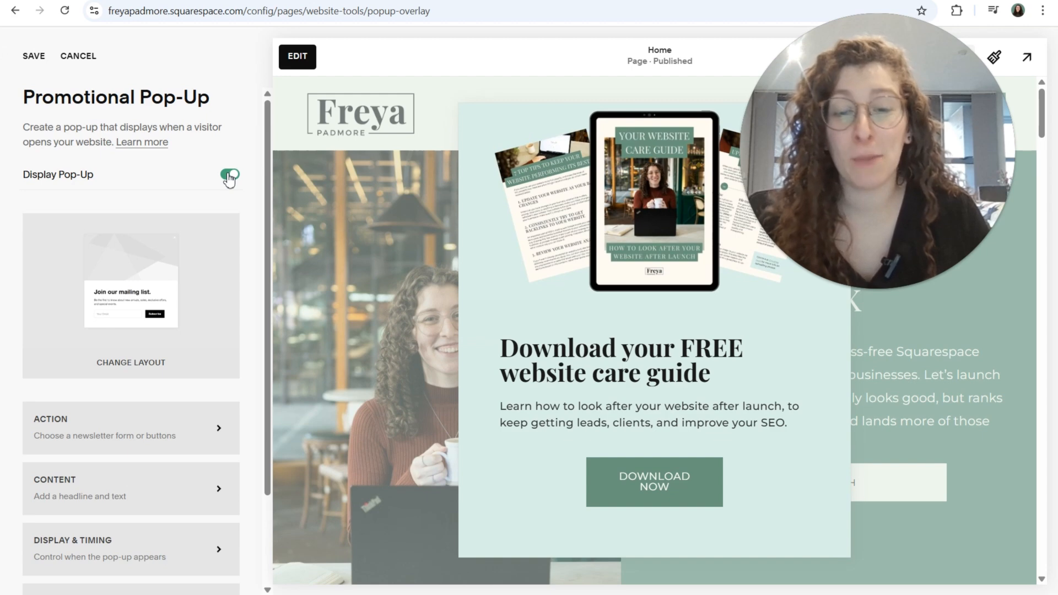